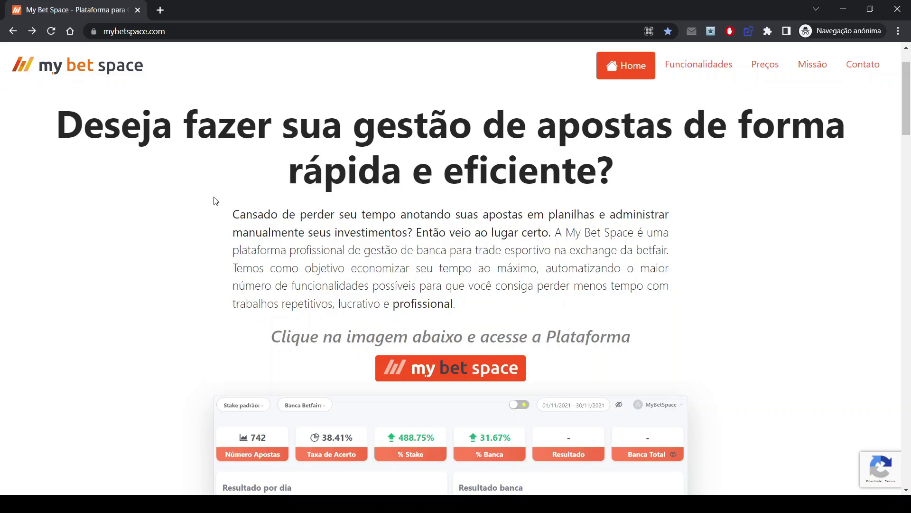
Open the platform's free sign-up page and submit the completed registration form
click(433, 374)
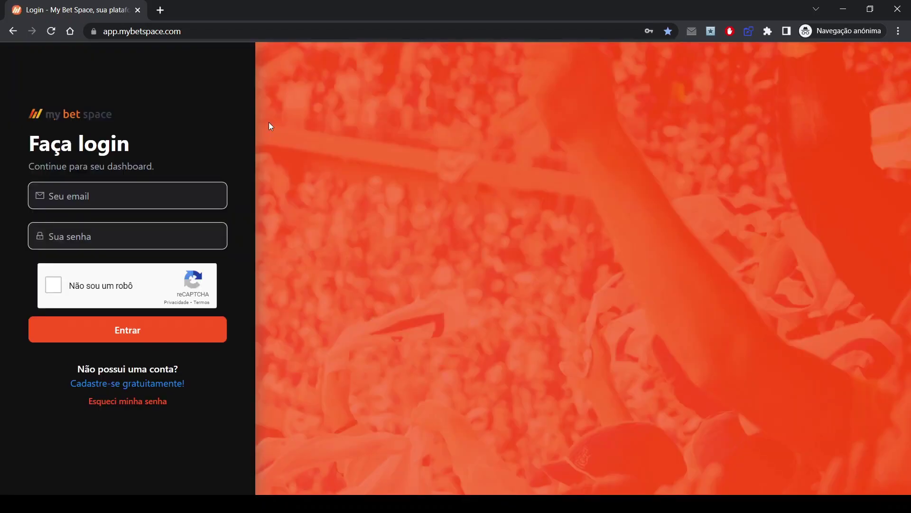
click(142, 386)
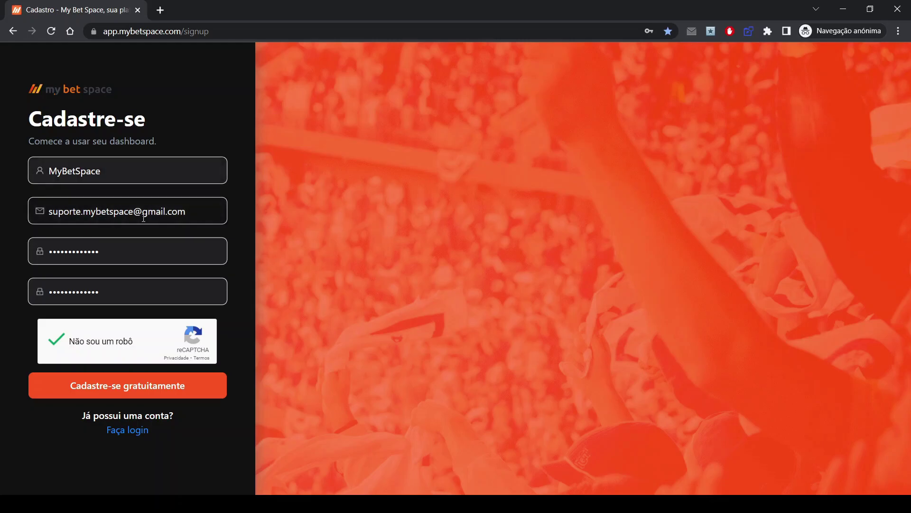
click(143, 258)
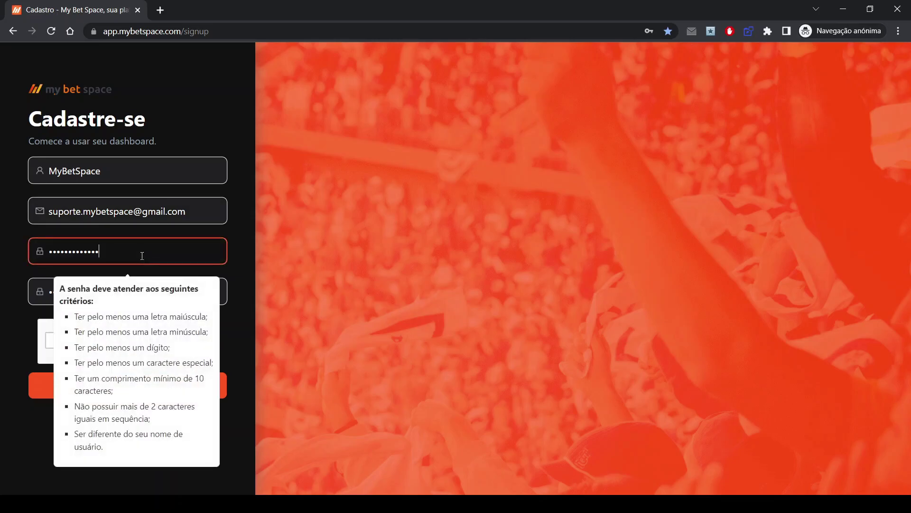
click(126, 394)
click(126, 394)
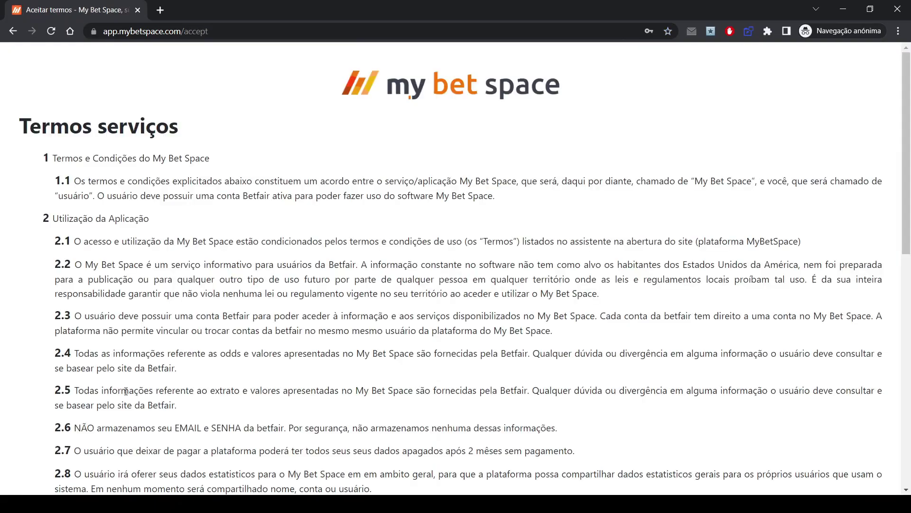
Agree to the terms of service, continue to the dashboard and close the introductory video
scroll(249, 173, down, 1)
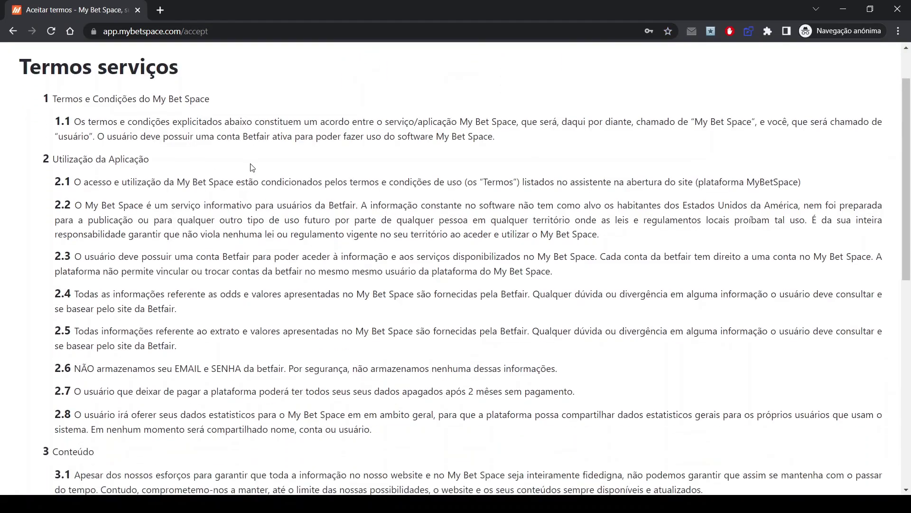
scroll(247, 180, down, 4)
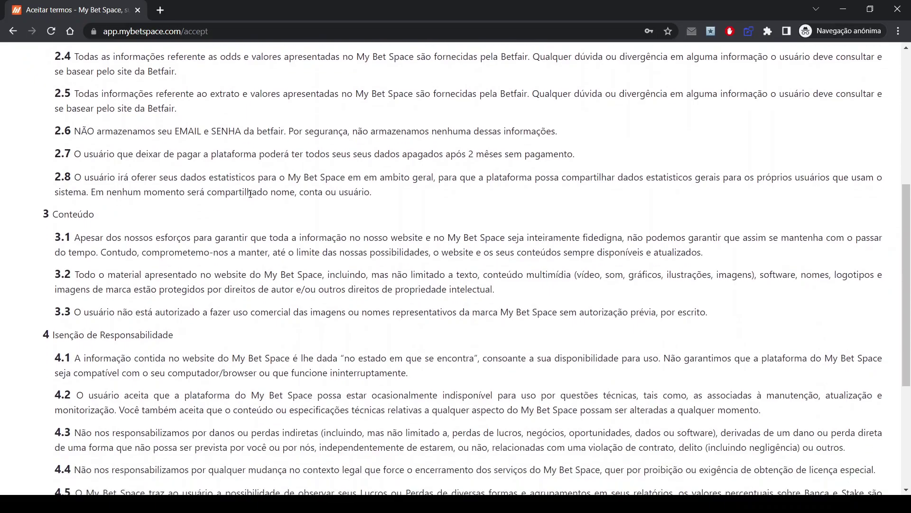
scroll(250, 194, down, 5)
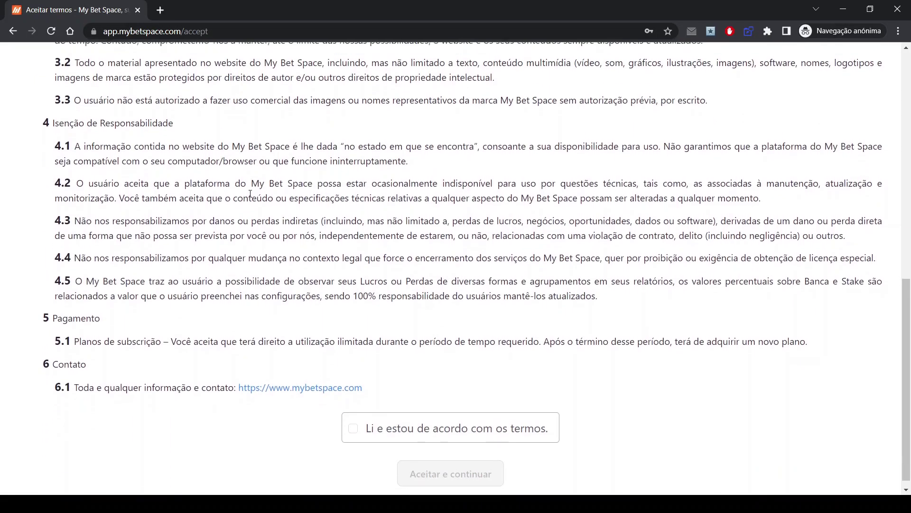
click(353, 419)
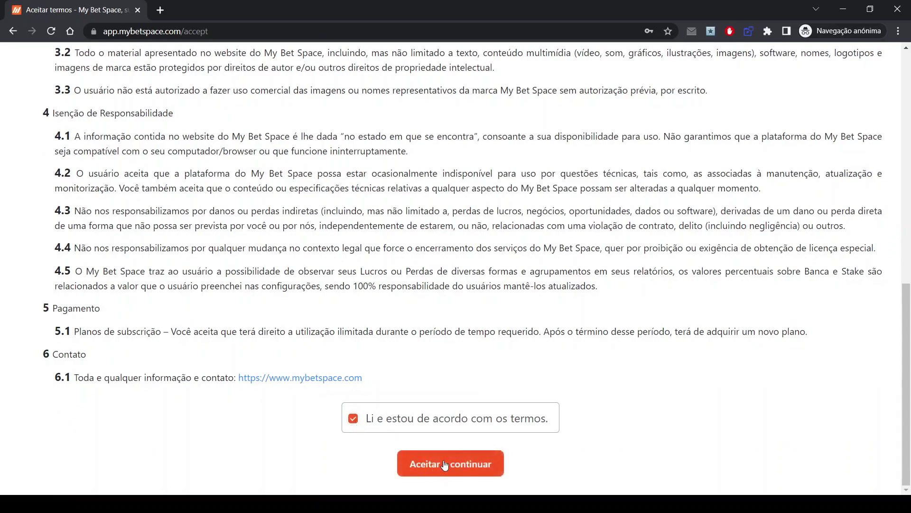
click(442, 466)
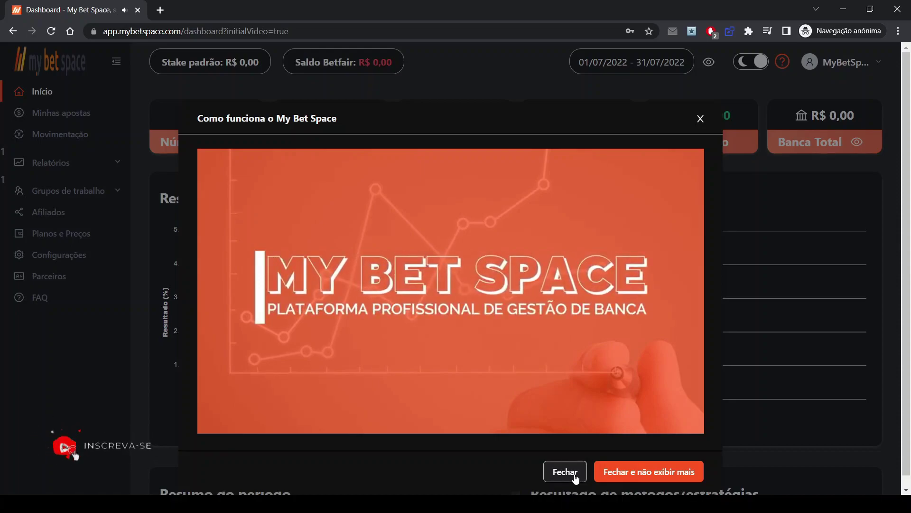
click(574, 475)
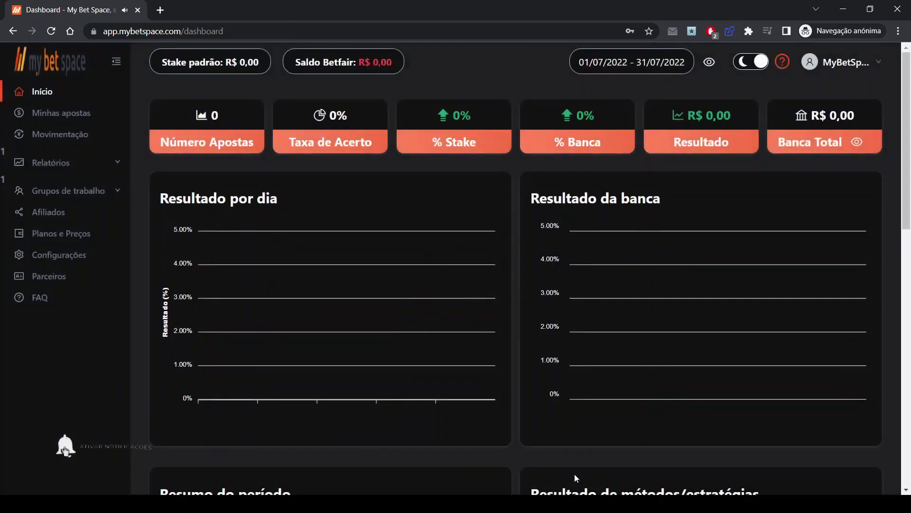
In the Stake e banca settings, set the default stake to R$ 300,00 and the total bankroll to R$ 3.000,00
click(33, 248)
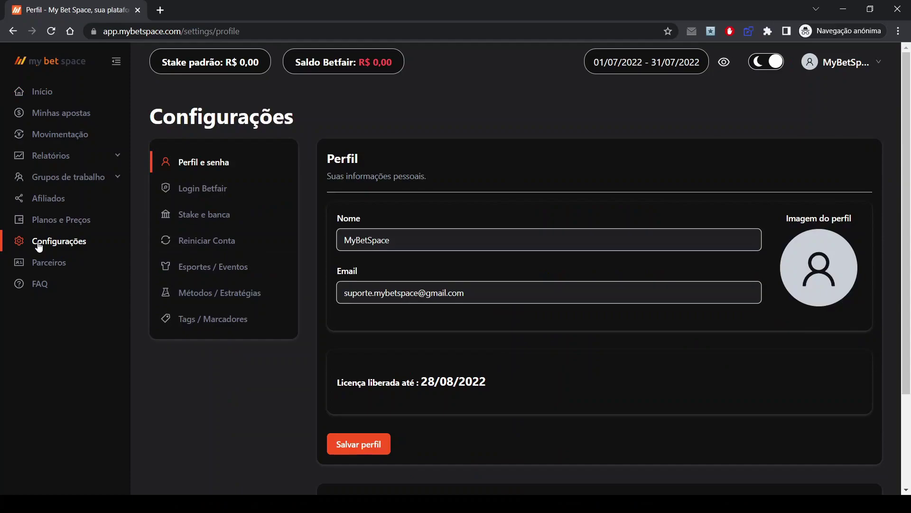
click(208, 220)
click(363, 230)
text(0,30000)
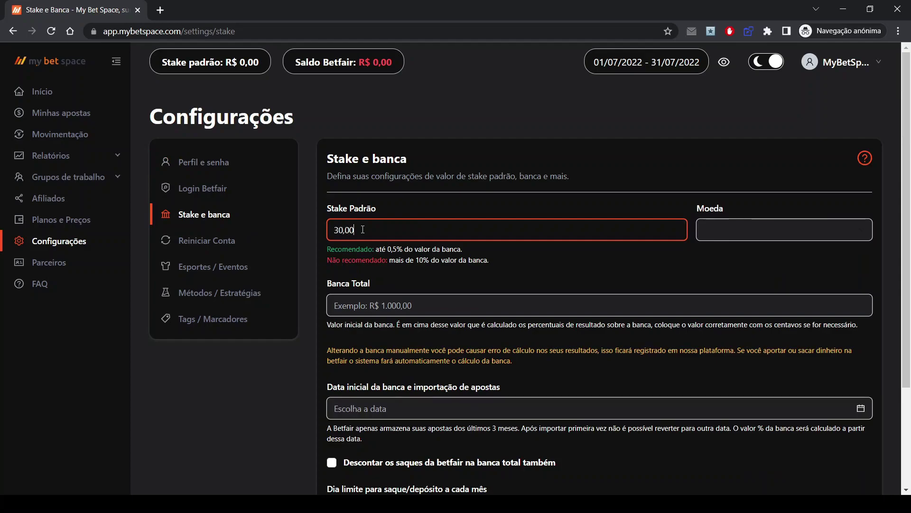
key(Tab)
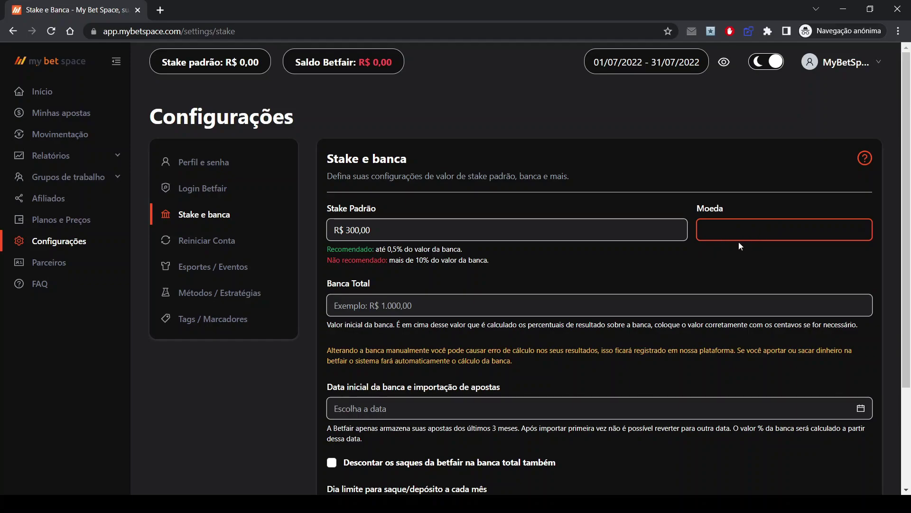
click(403, 304)
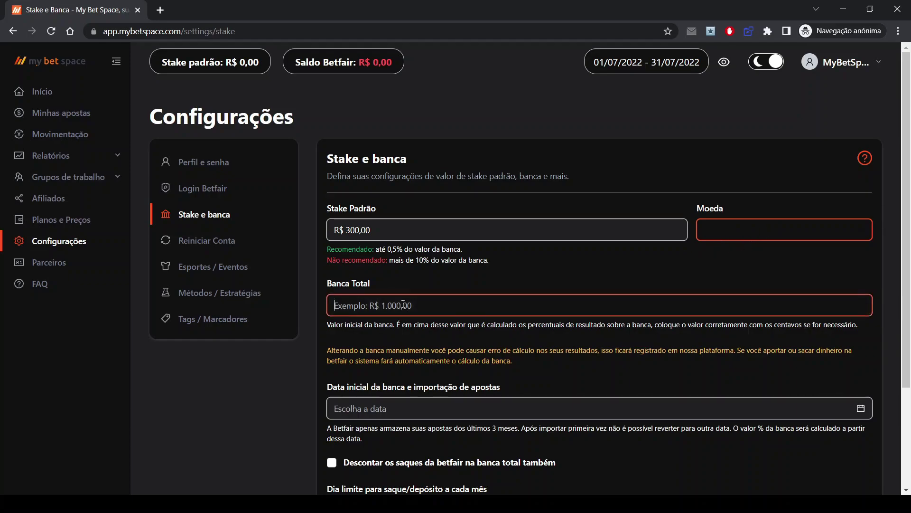
text(3000,00)
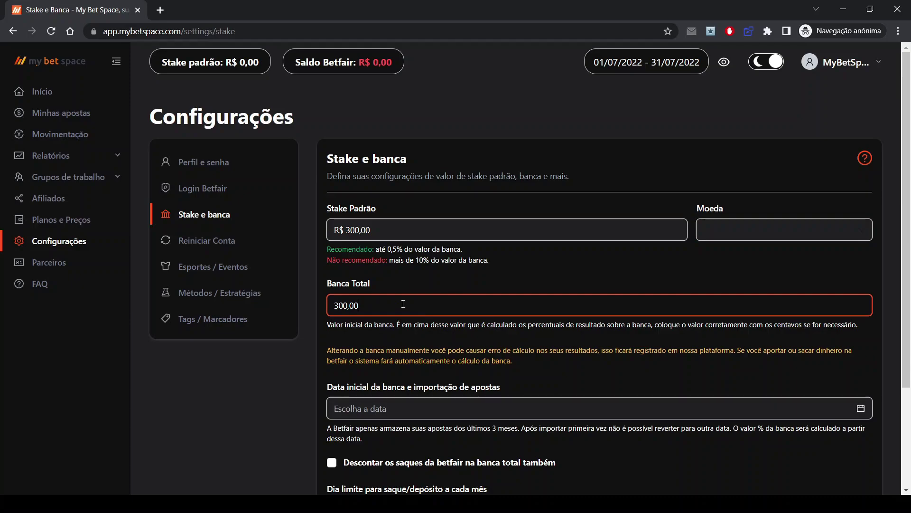
key(Tab)
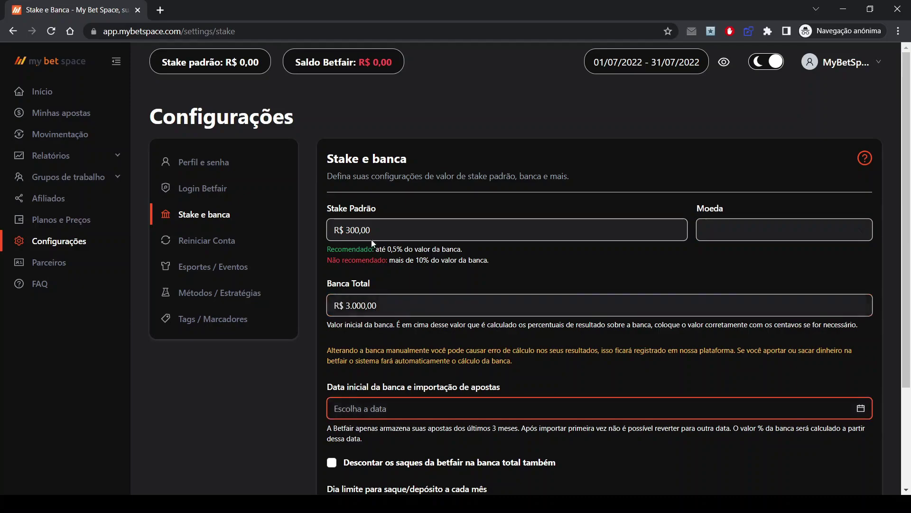
Set the initial date for the bankroll and bet import to 01/07/2022
scroll(379, 232, down, 1)
scroll(379, 232, down, 2)
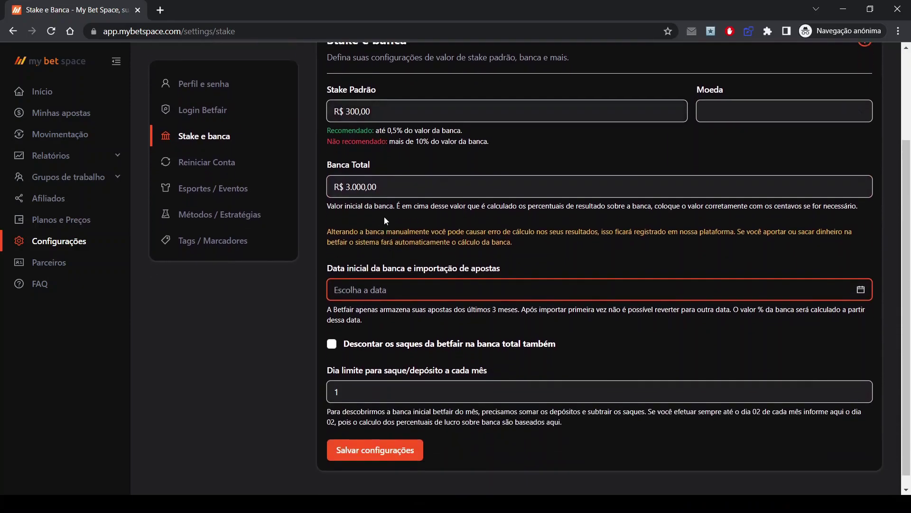
click(400, 295)
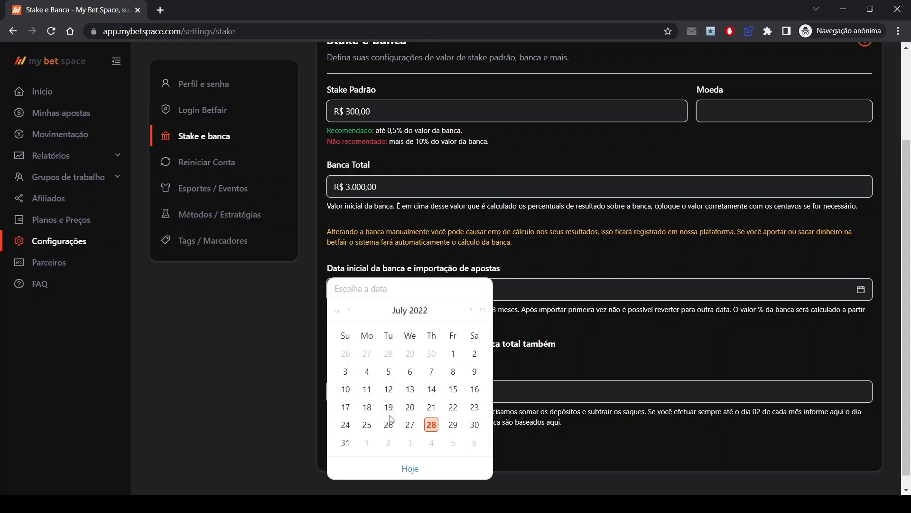
click(453, 355)
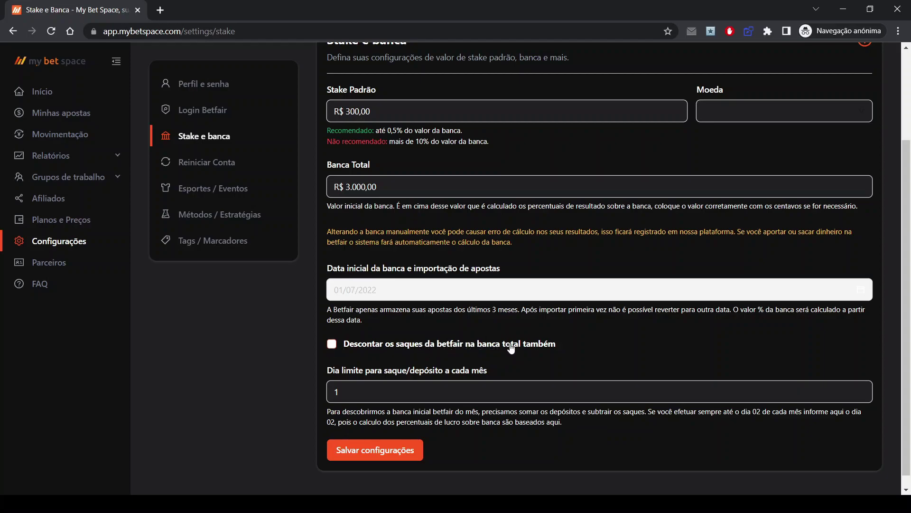
Enable deducting Betfair withdrawals from the total bankroll and save the stake and bankroll settings
click(349, 345)
scroll(375, 346, up, 2)
scroll(379, 418, down, 2)
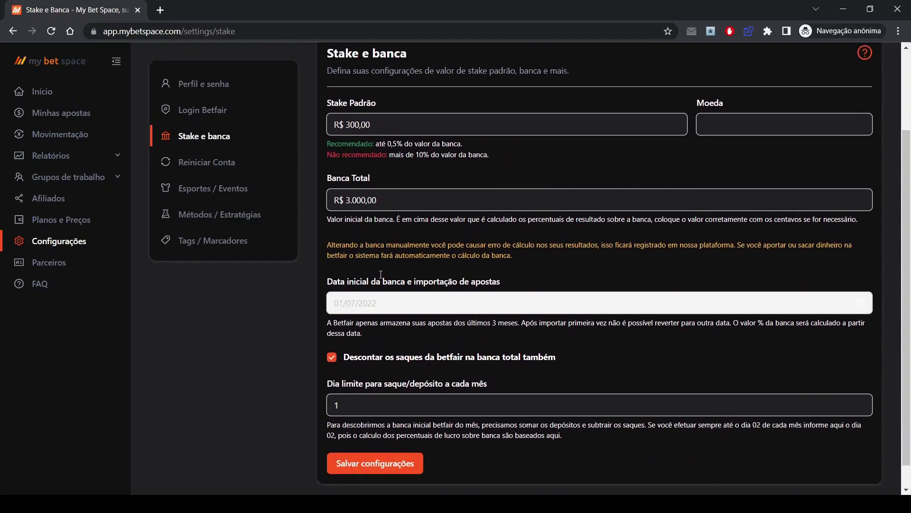
click(375, 450)
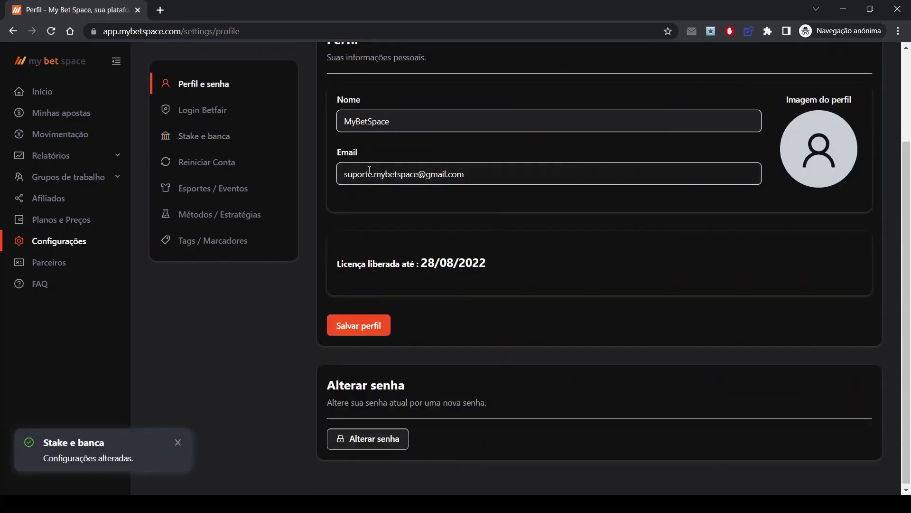
Activate the sports Futebol, Corrida de Cavalos and Tênis in the Esportes / Eventos settings
click(200, 189)
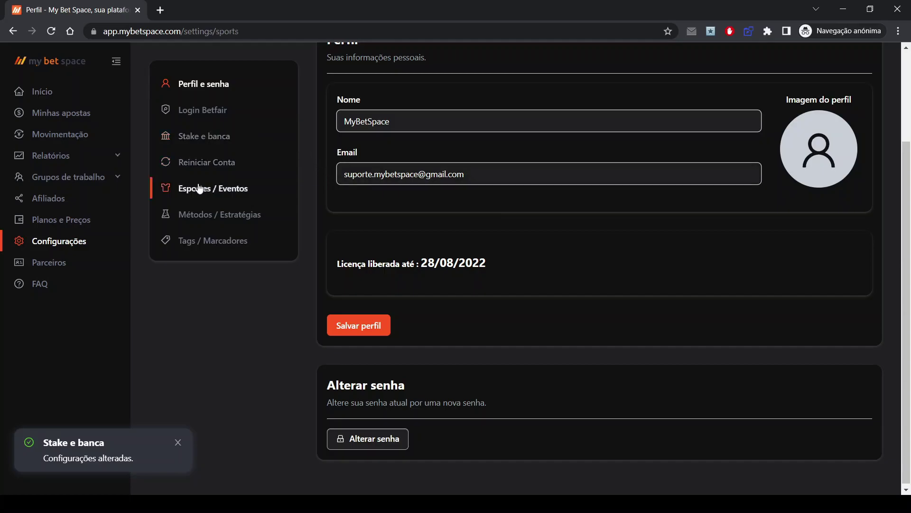
scroll(498, 194, down, 5)
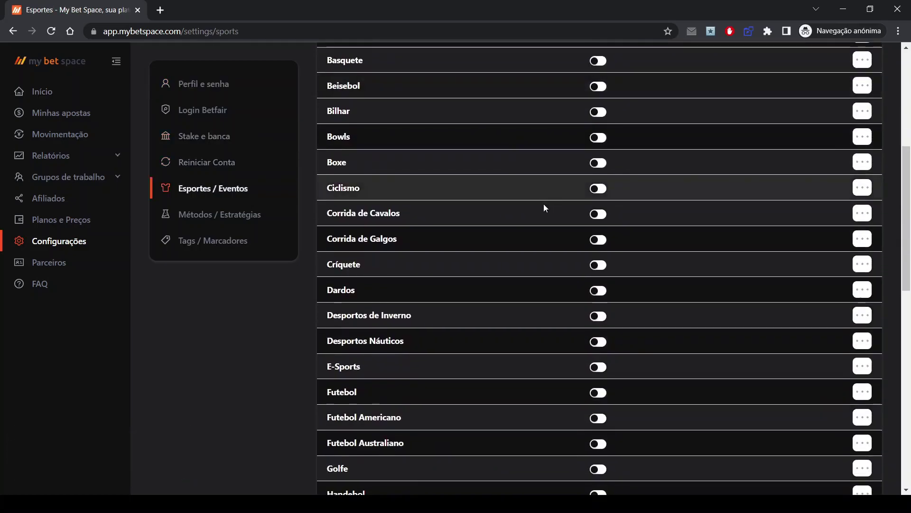
scroll(546, 208, down, 4)
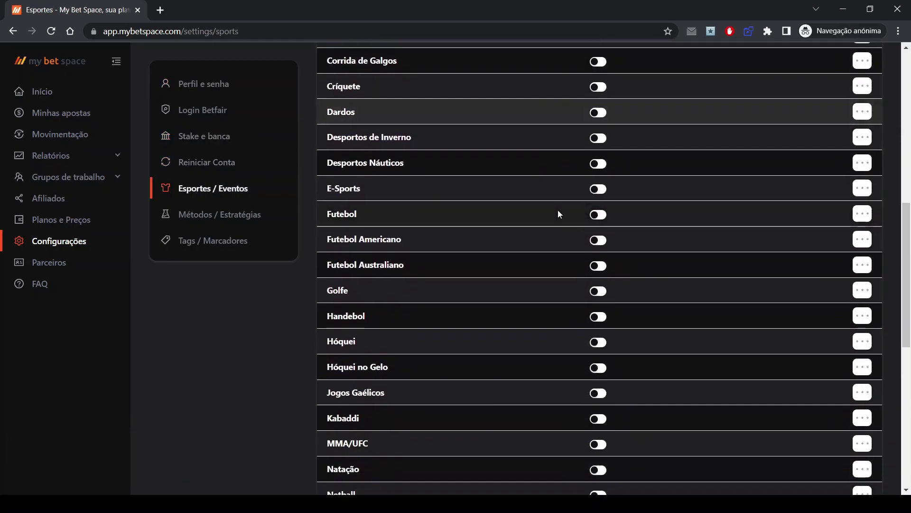
click(601, 218)
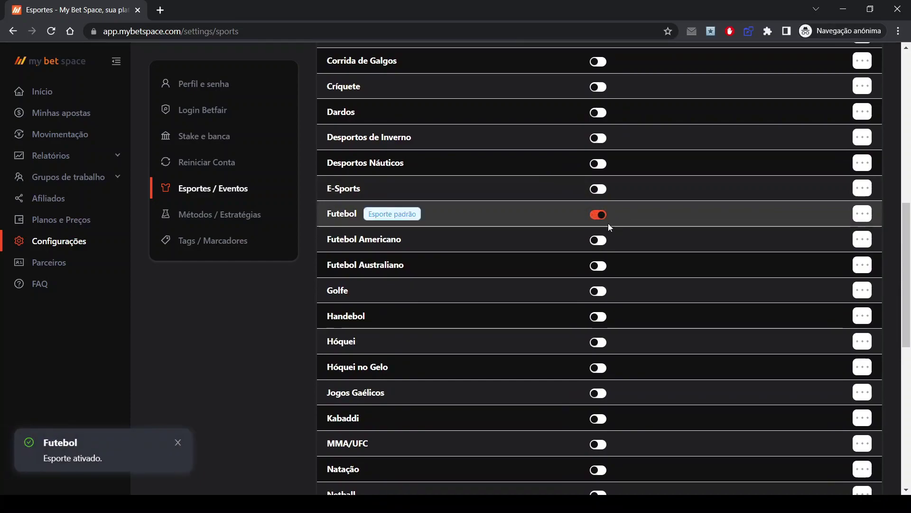
scroll(634, 196, up, 1)
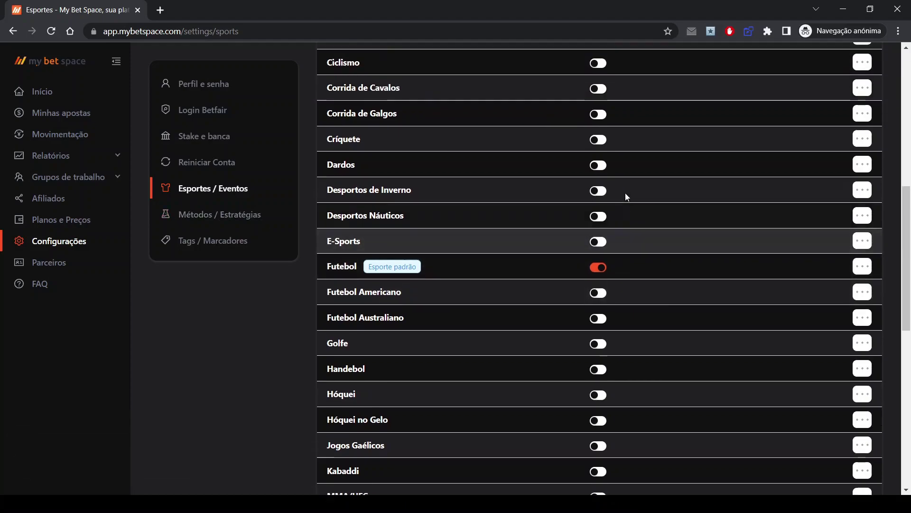
click(599, 97)
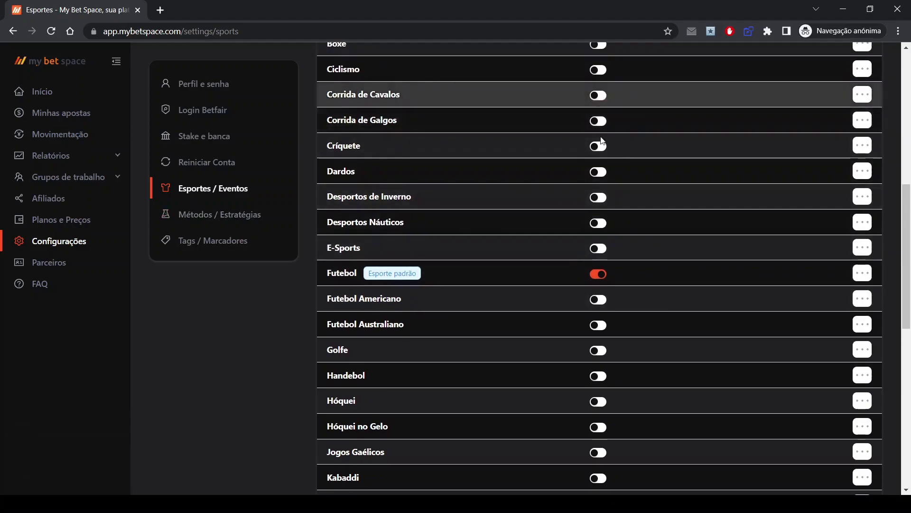
scroll(599, 267, down, 10)
scroll(599, 341, down, 1)
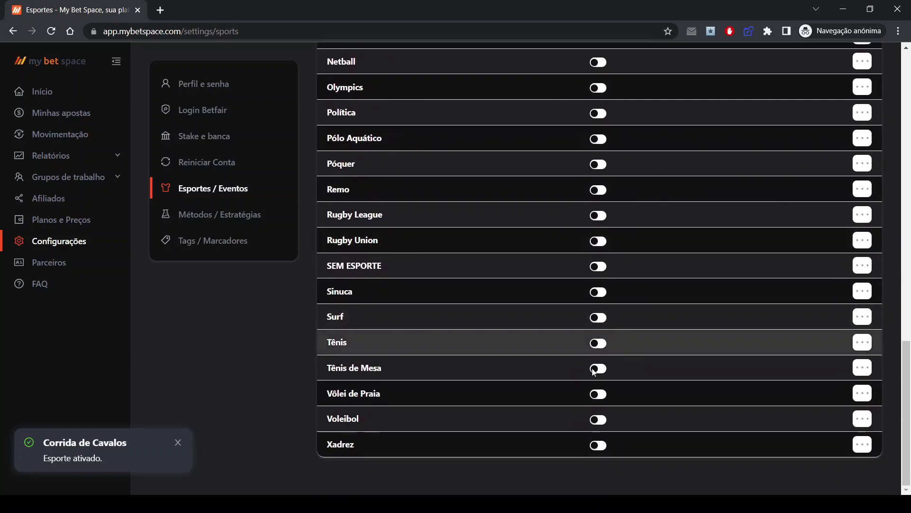
click(598, 344)
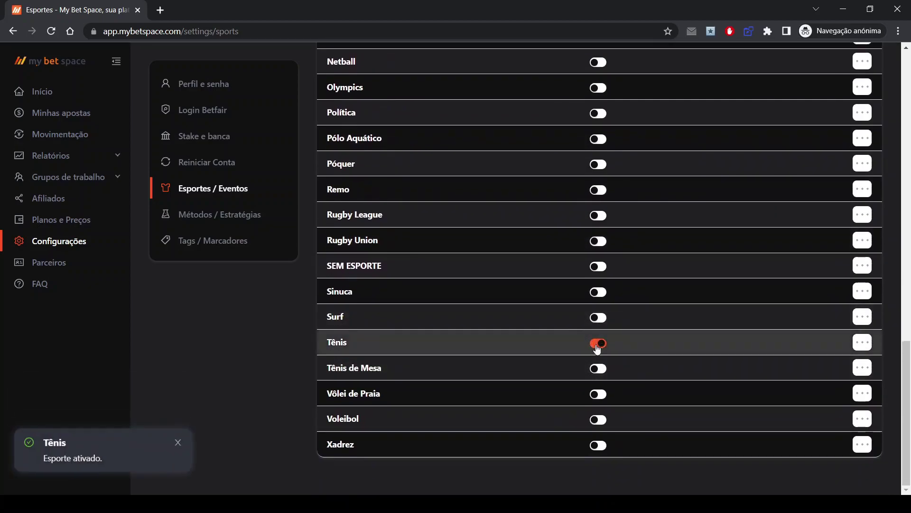
Start a new method in the Métodos / Estratégias settings and name it Back Favorito
click(210, 216)
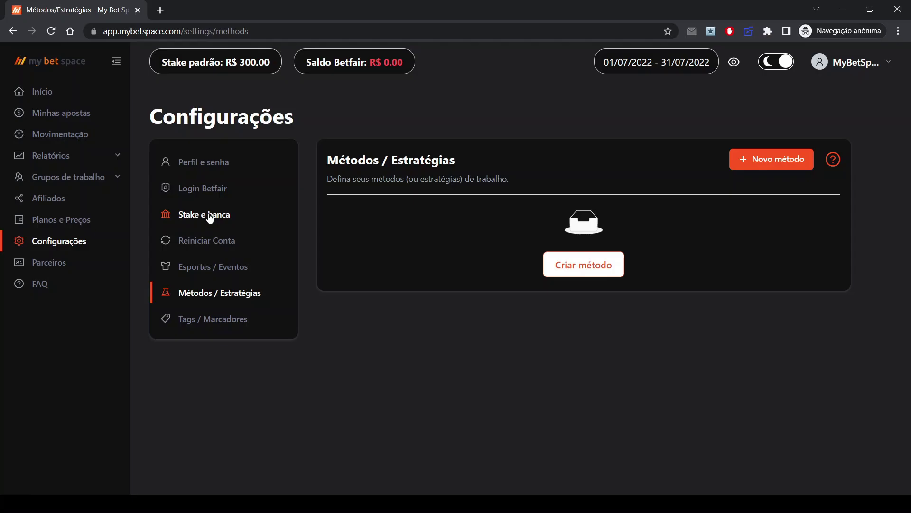
click(788, 159)
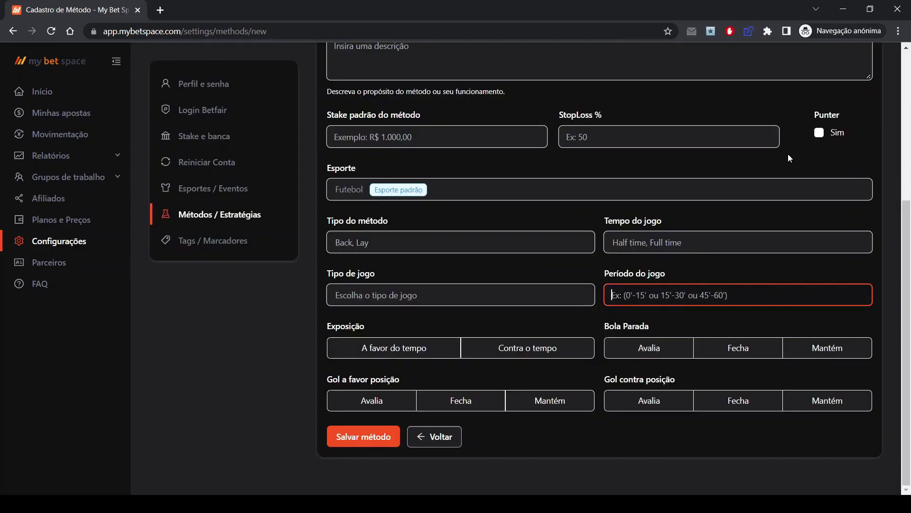
scroll(779, 157, up, 3)
click(418, 110)
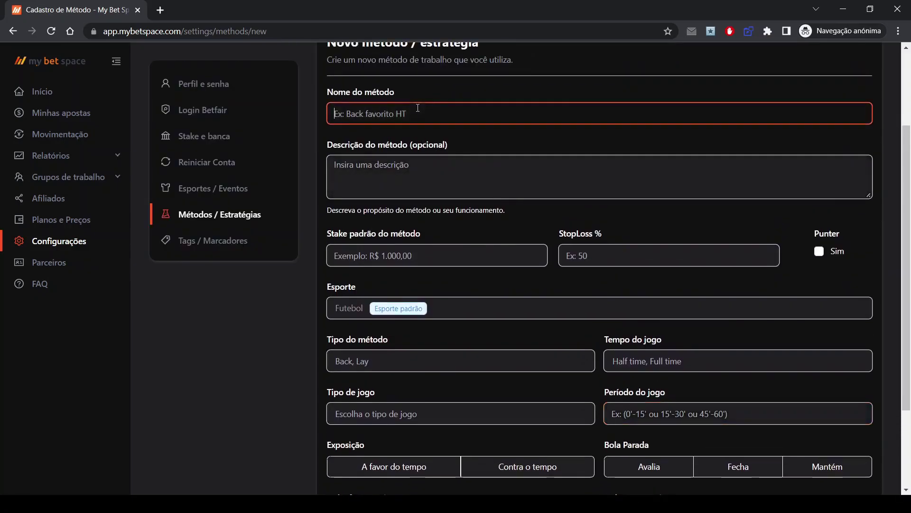
text(Back Fa)
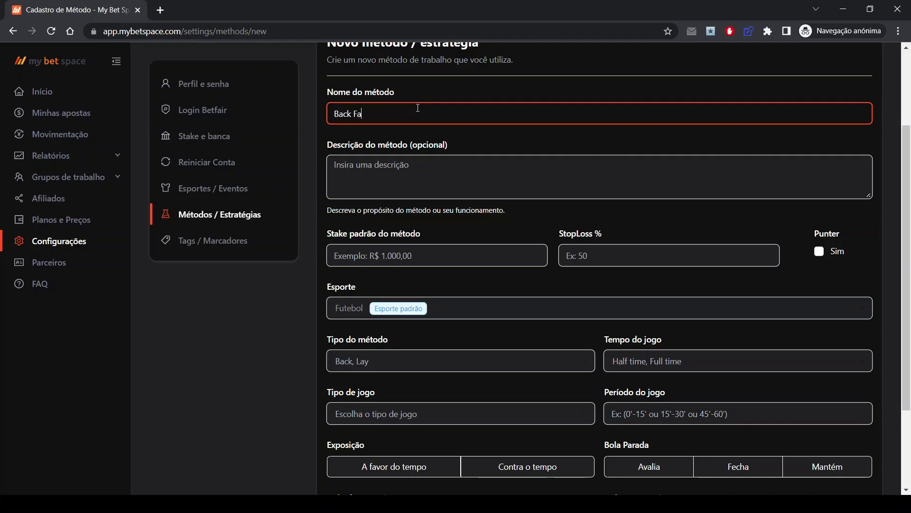
text(vorito)
Save the new method with Futebol as its default sport, leaving the optional fields empty
scroll(409, 215, down, 1)
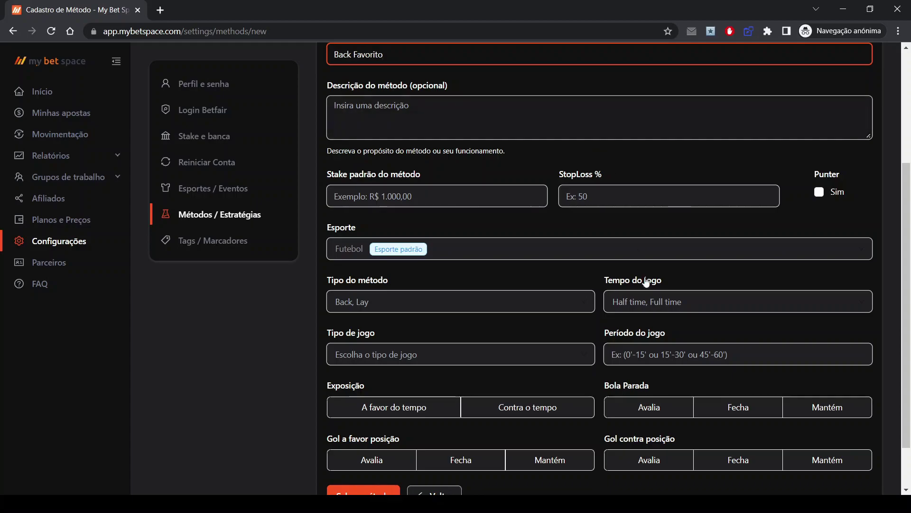
scroll(498, 406, down, 1)
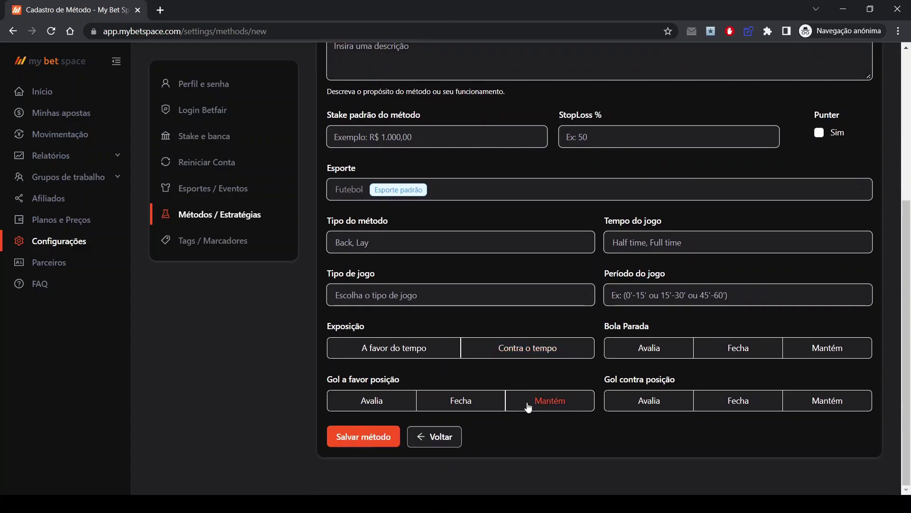
click(360, 446)
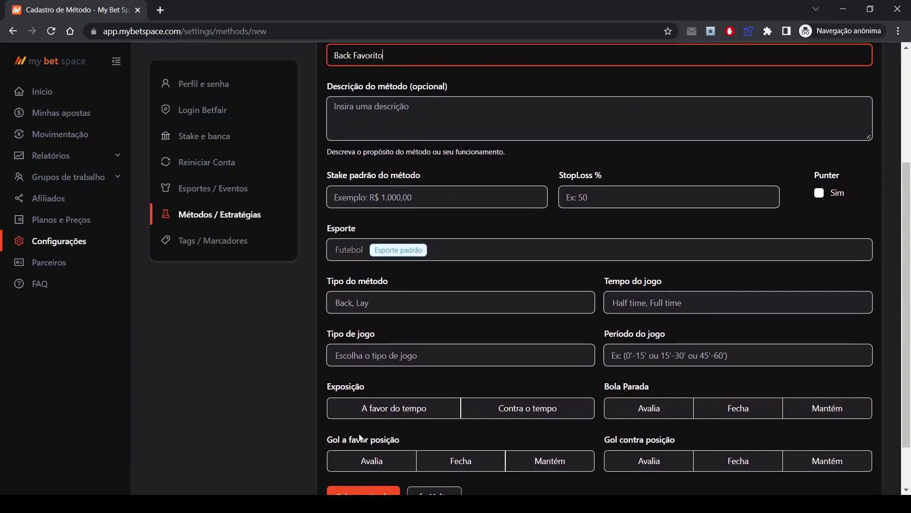
scroll(372, 374, down, 1)
scroll(373, 410, down, 2)
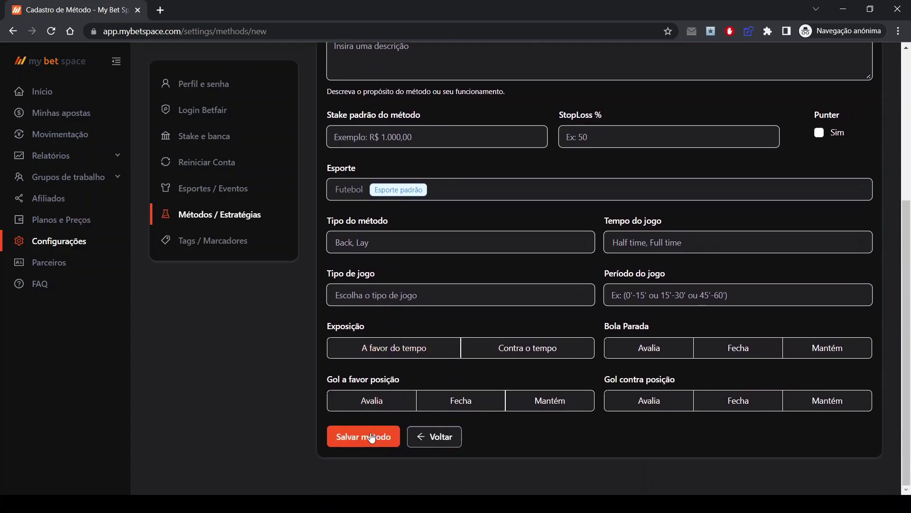
click(372, 436)
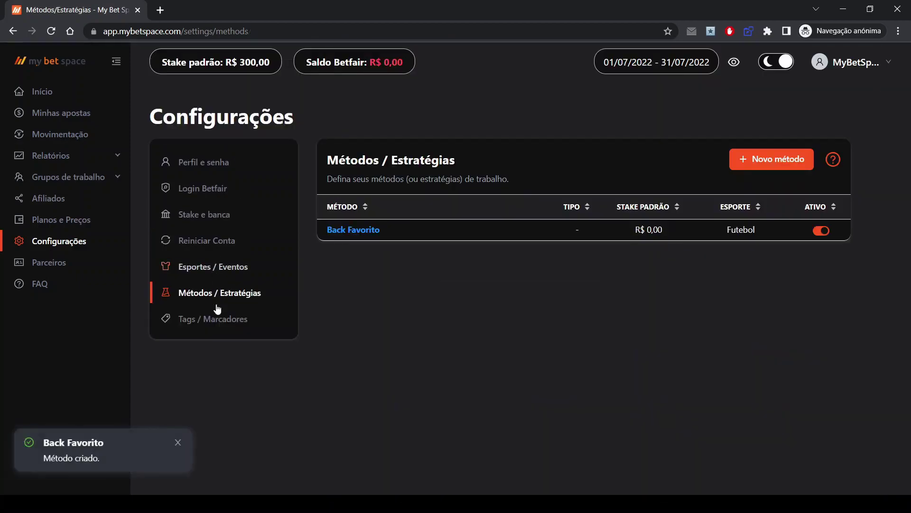
Create and save a tag named Peguei 1 gol for the default sport Futebol in the Tags / Marcadores settings
click(221, 324)
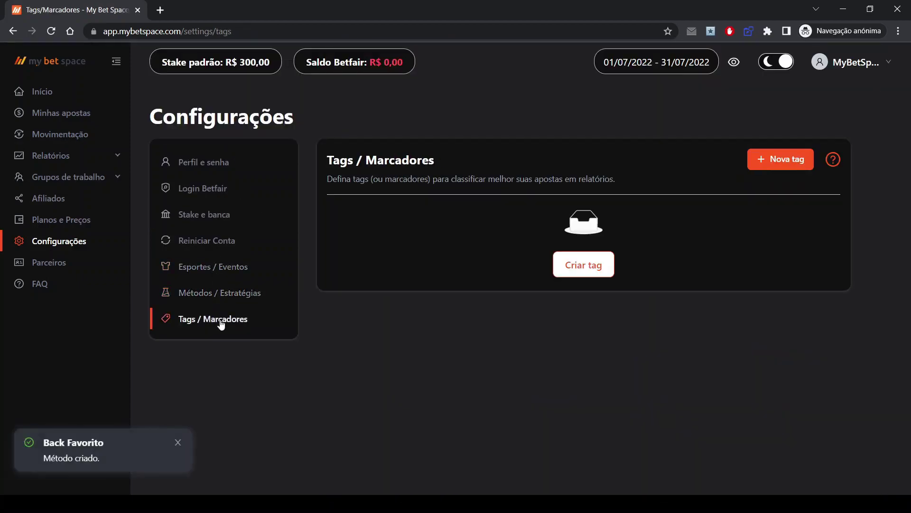
click(767, 161)
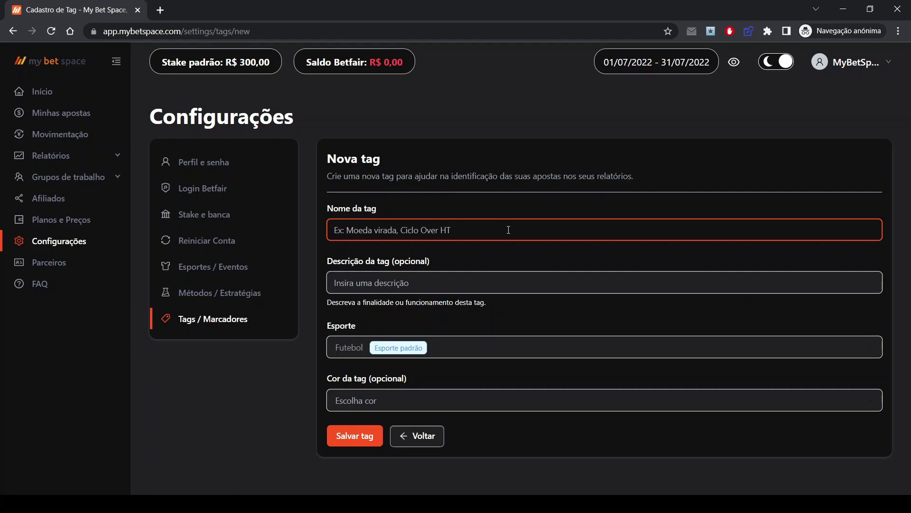
text(Peguei 1)
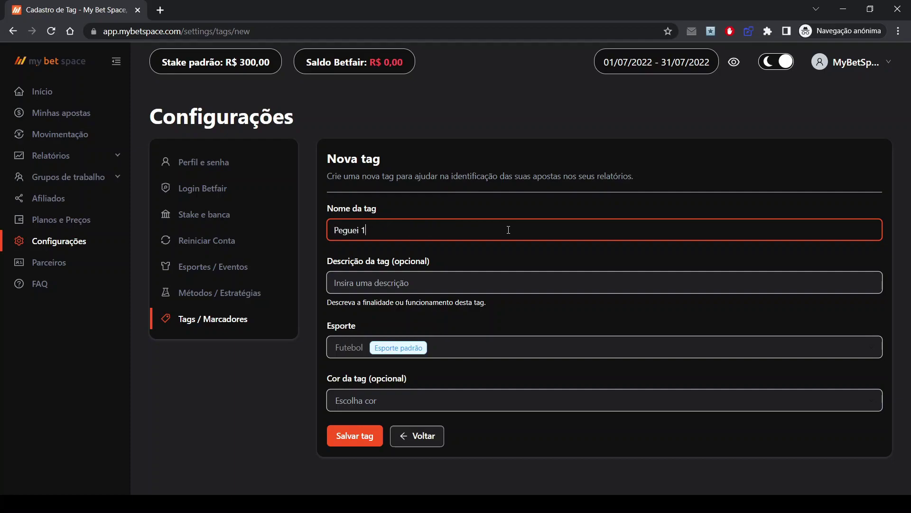
text( gol)
click(449, 345)
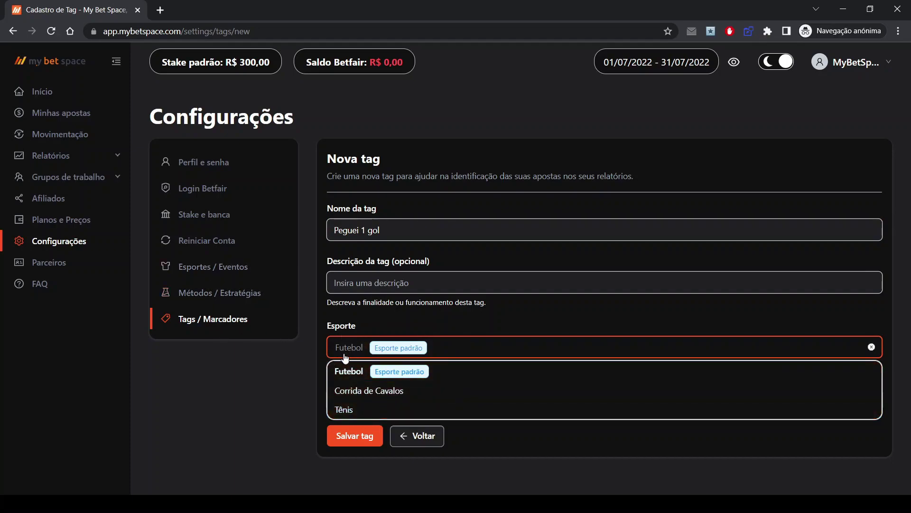
click(282, 387)
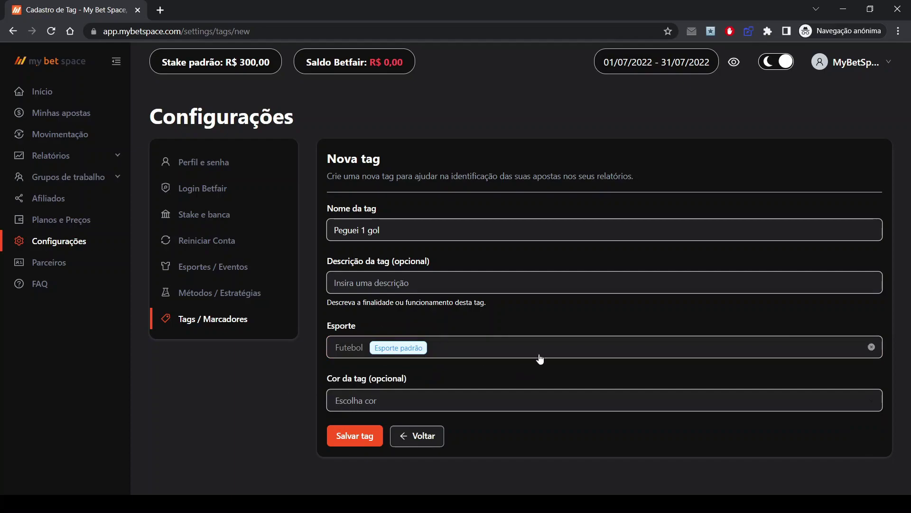
click(540, 358)
click(267, 385)
click(345, 436)
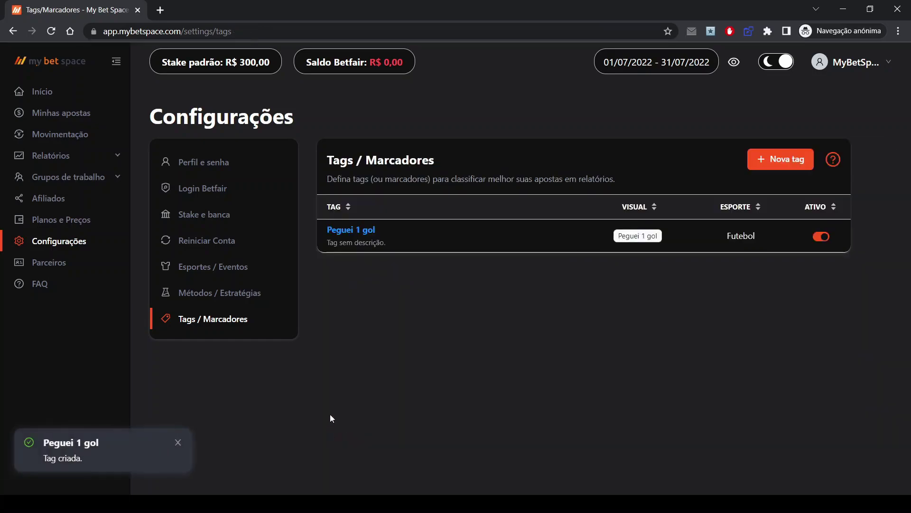
Open the Betfair login from the Login Betfair settings, check the site address, and sign in with the account's username and password
click(205, 189)
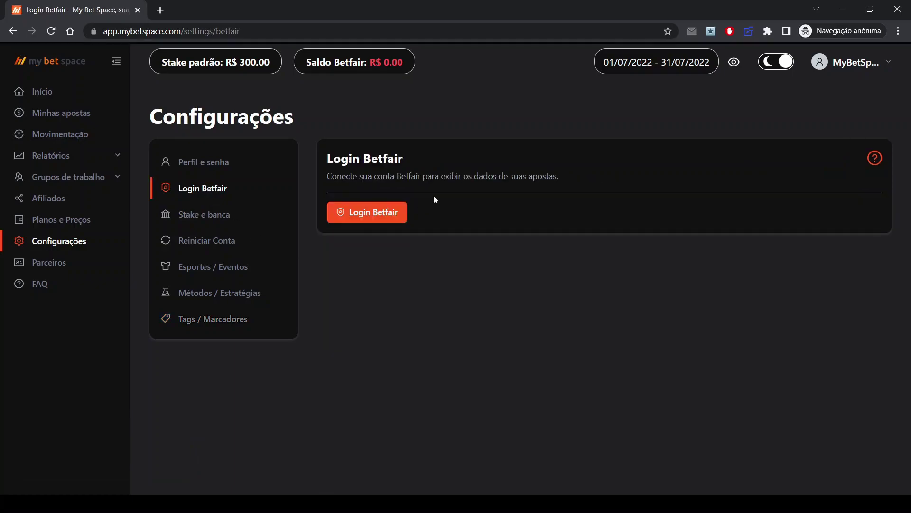
click(366, 217)
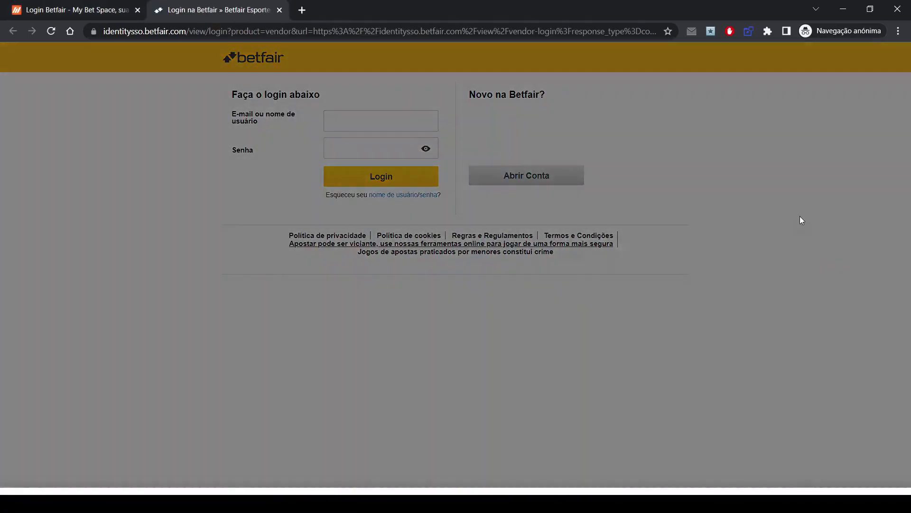
click(688, 471)
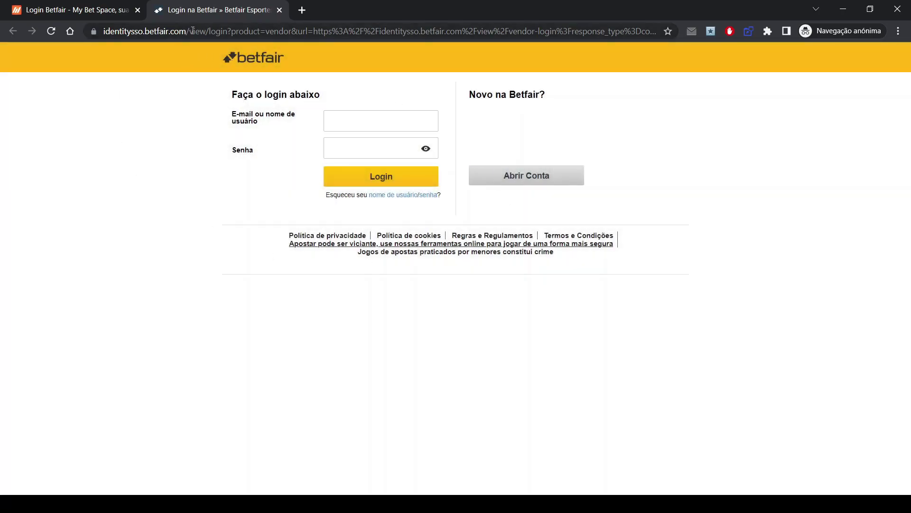
drag(190, 31, 97, 32)
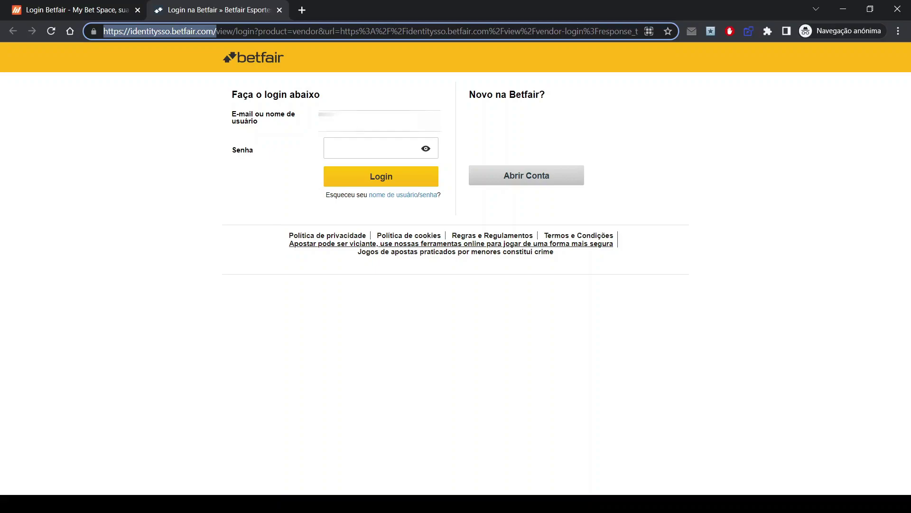
click(198, 325)
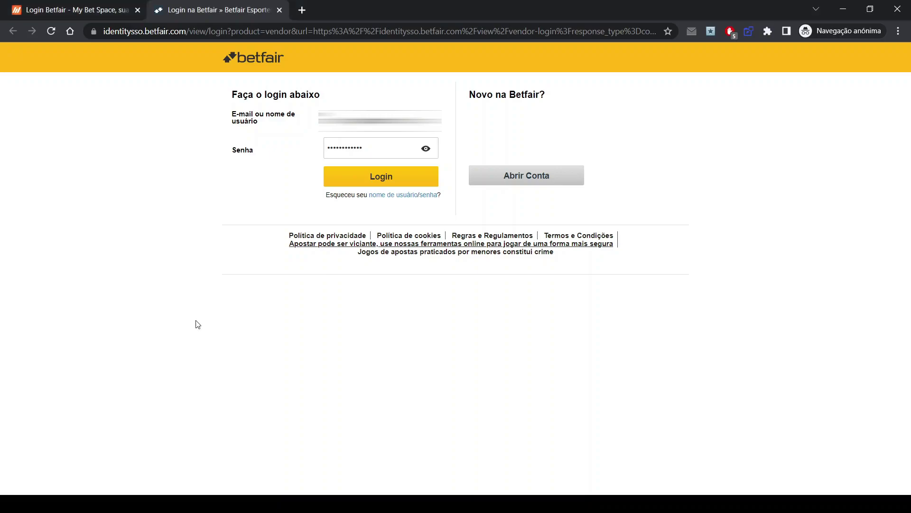
click(392, 180)
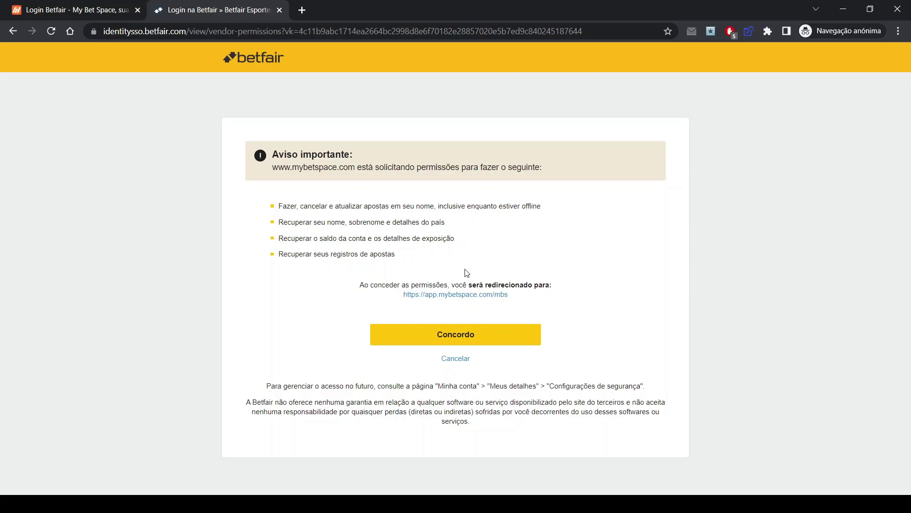
Grant My Bet Space the requested Betfair permissions and check the connection in the Login Betfair settings
click(483, 334)
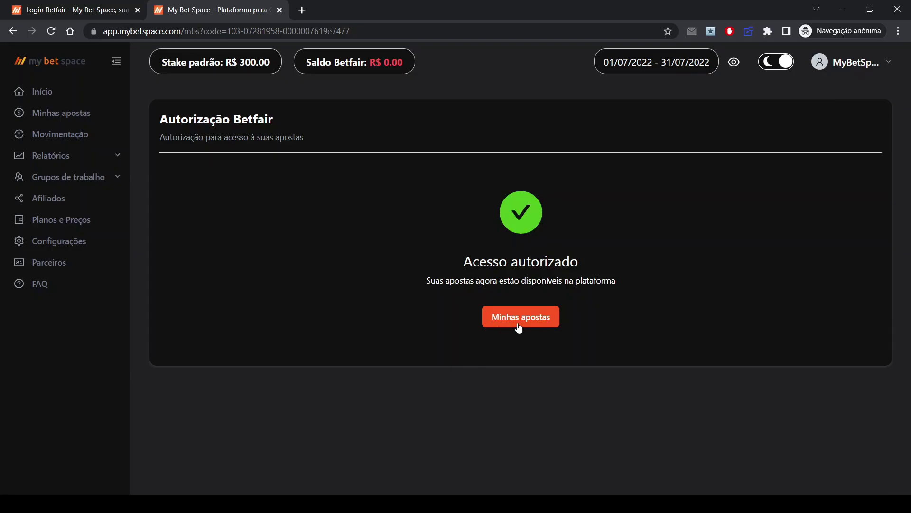
click(489, 314)
click(60, 242)
click(218, 196)
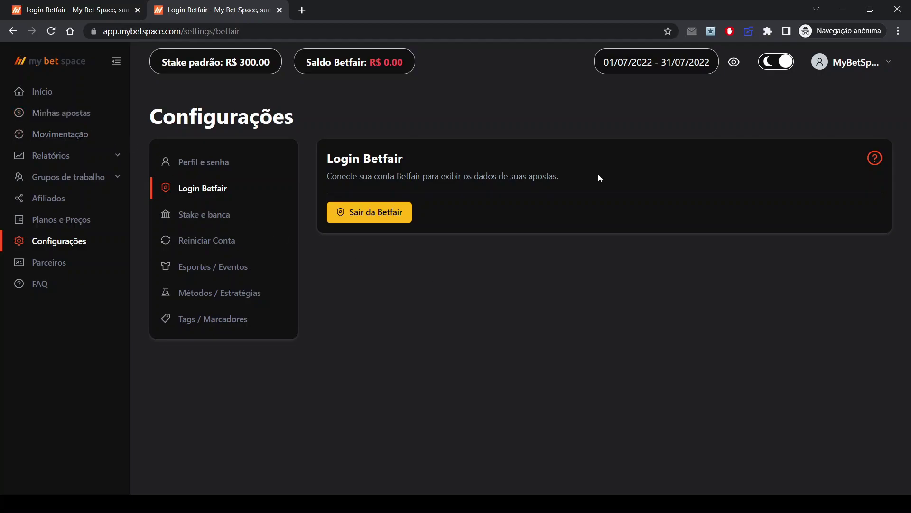
View the Início dashboard, then update the period's bets in Minhas apostas
click(35, 91)
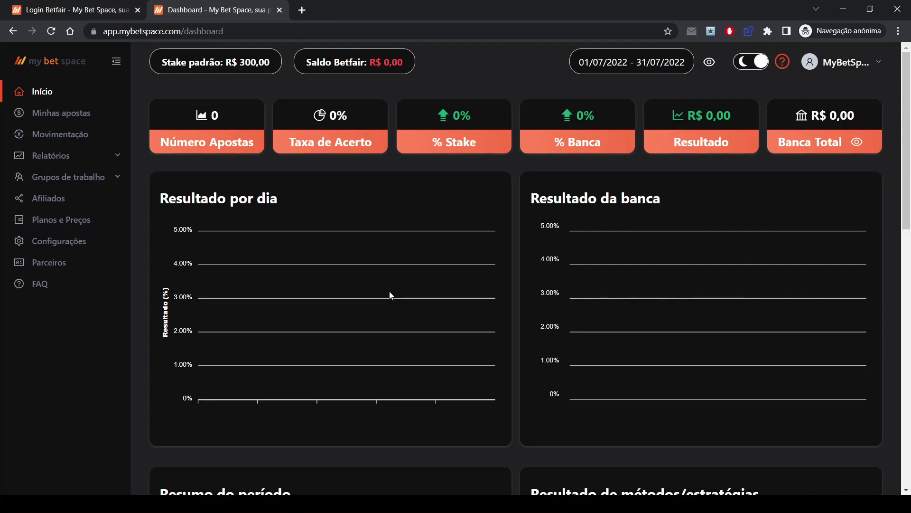
click(81, 114)
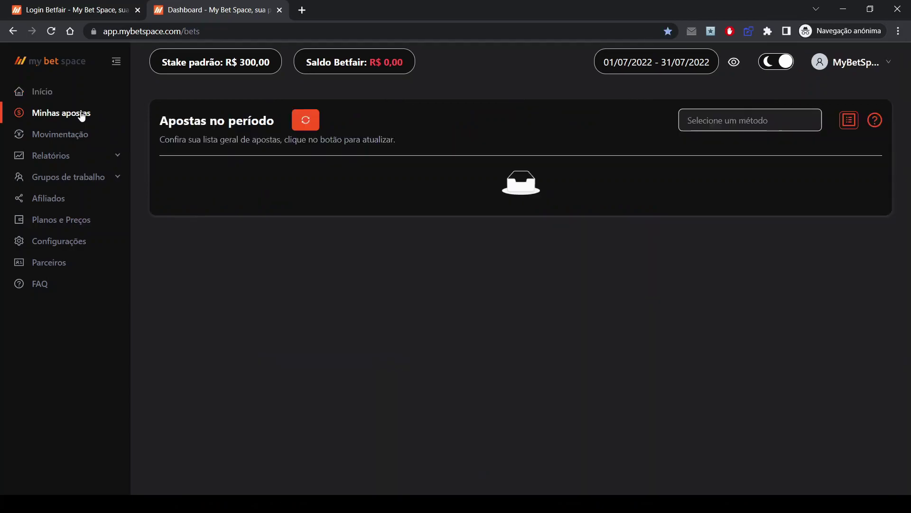
click(310, 124)
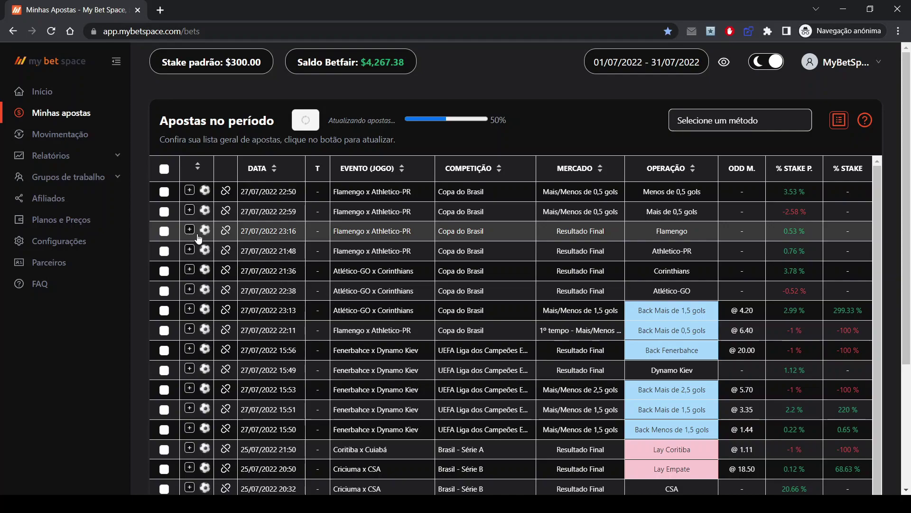
Collapse the side menu and hide the Competição and Mercado columns in the Apostas no período table
click(117, 61)
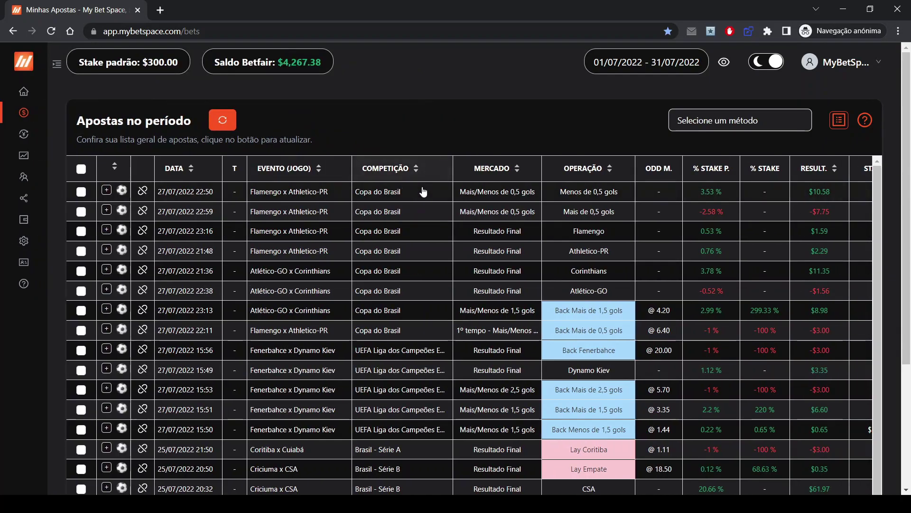
key(ctrl+minus)
key(ctrl+minus)
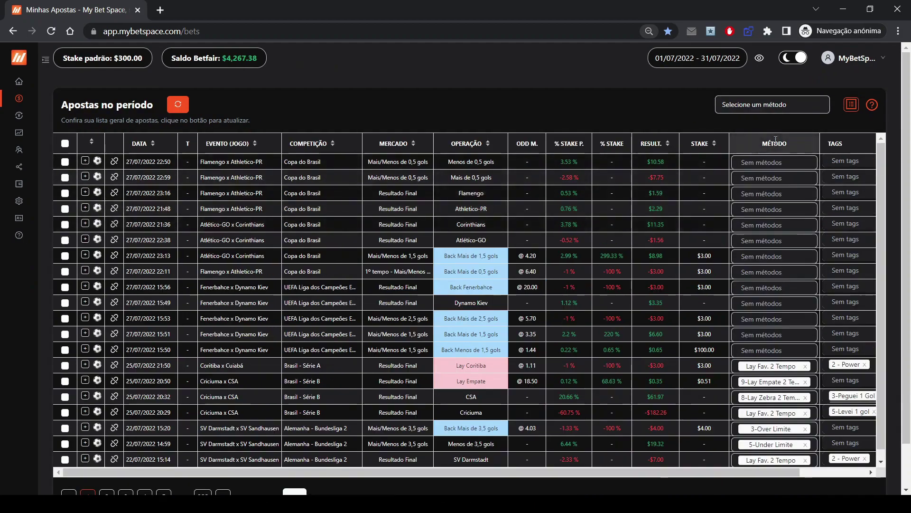
key(ctrl+plus)
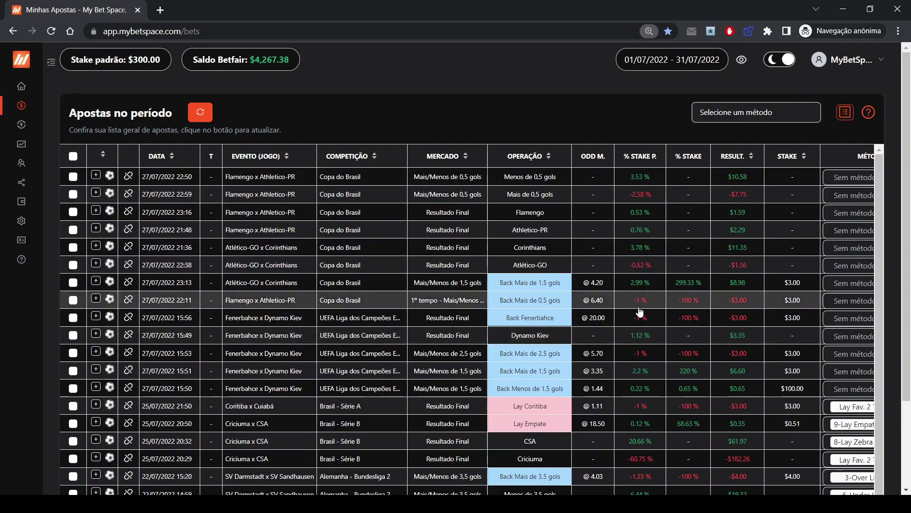
key(ctrl+plus)
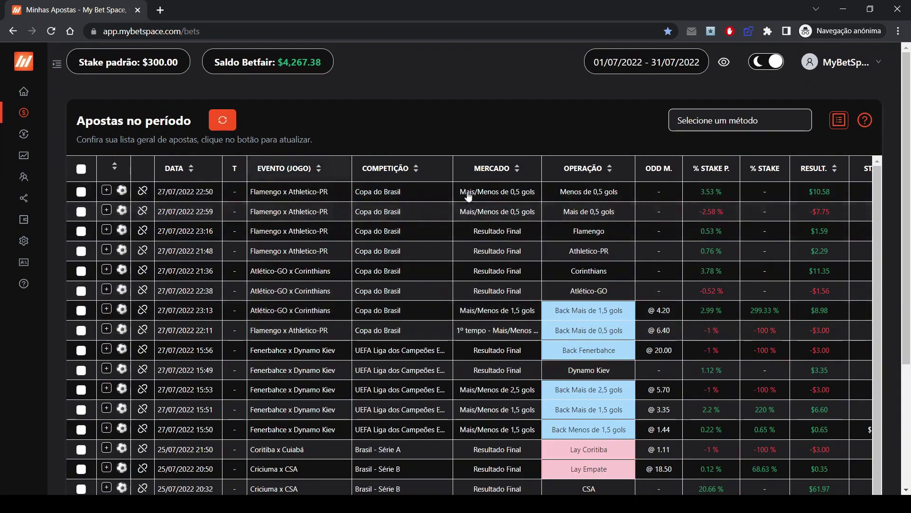
key(ctrl+minus)
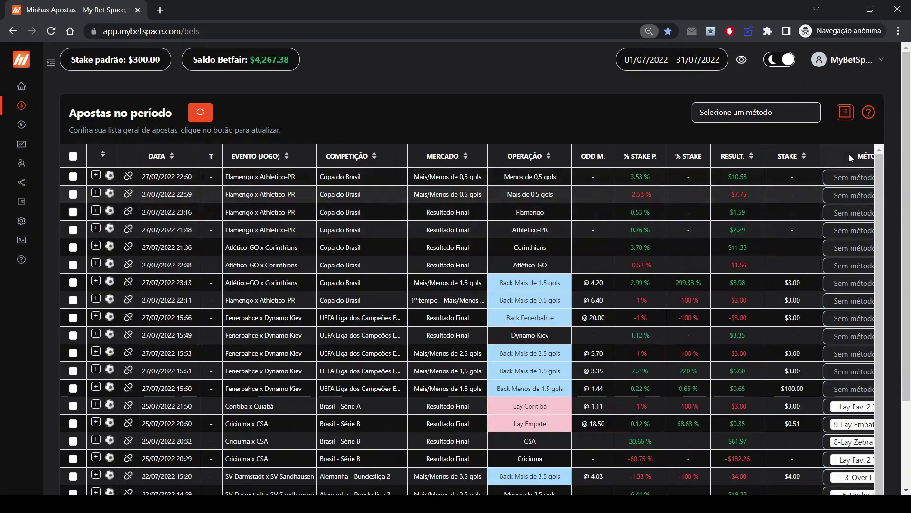
click(848, 116)
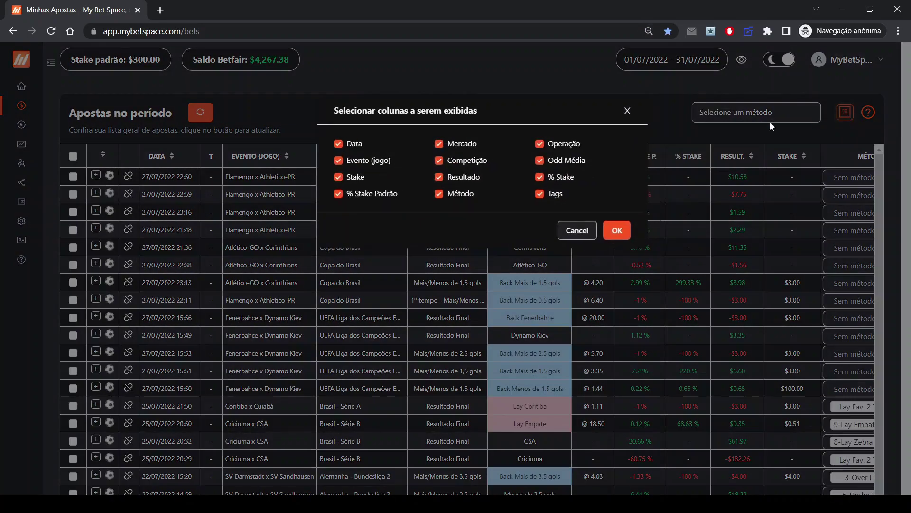
click(440, 161)
click(439, 144)
click(541, 145)
click(541, 145)
click(607, 236)
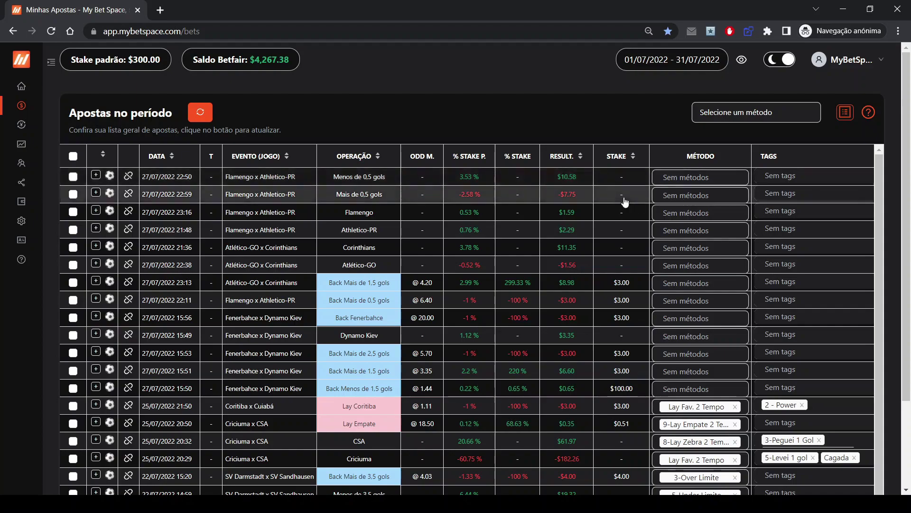
Expand the side menu and examine the Início dashboard's daily results, bankroll chart, period summary and results by method
click(52, 63)
click(30, 88)
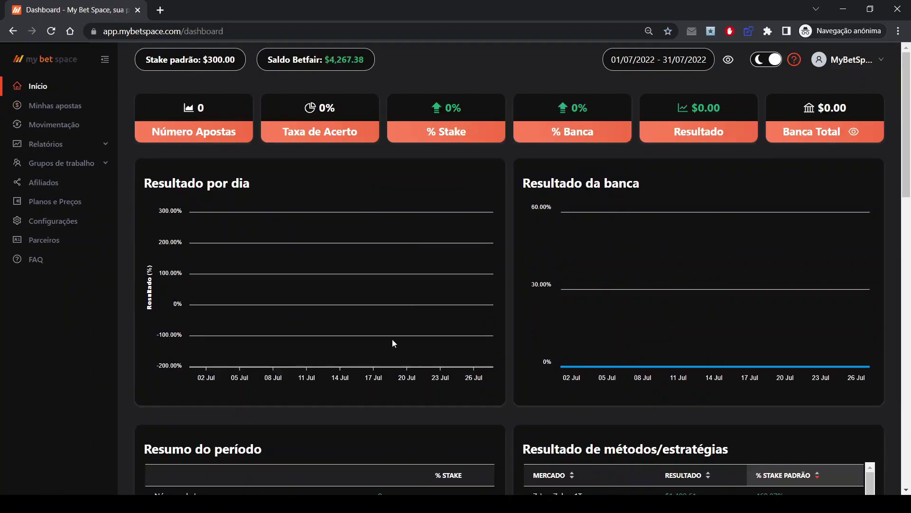
key(ctrl+0)
scroll(308, 211, down, 2)
scroll(309, 216, down, 1)
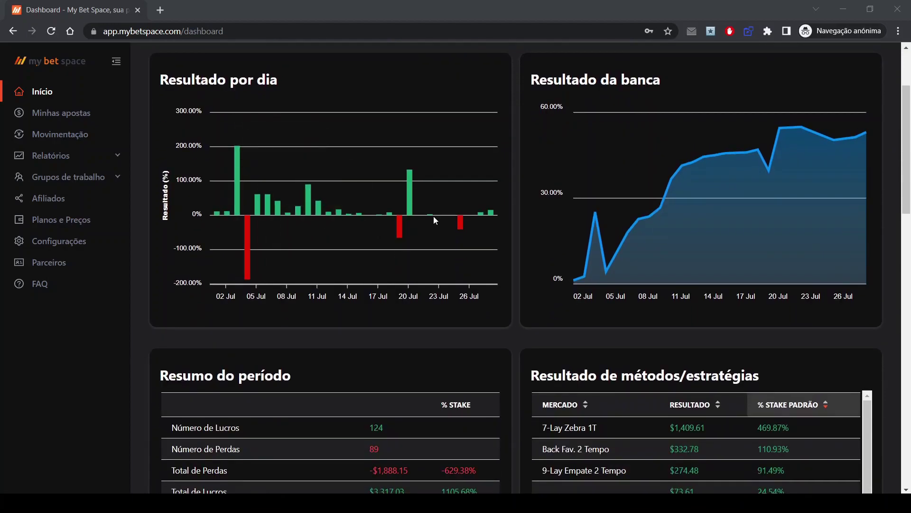
scroll(584, 197, down, 3)
scroll(712, 143, down, 3)
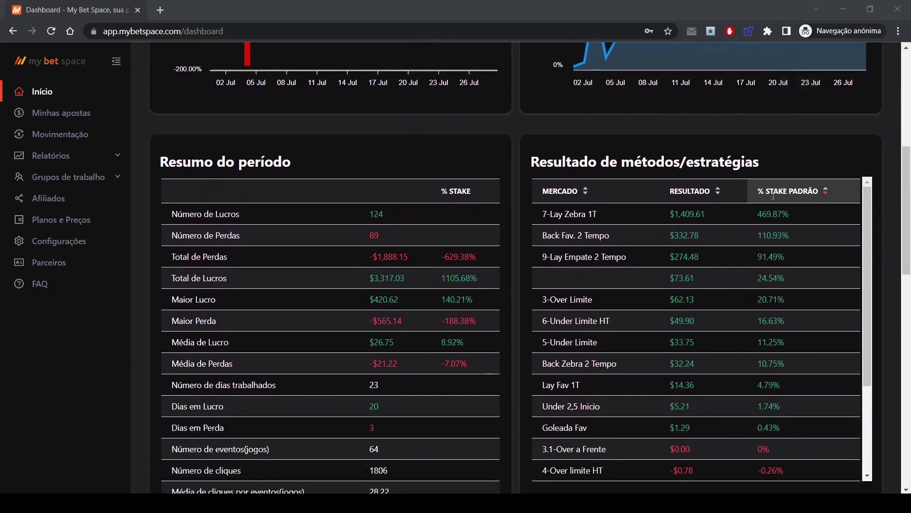
scroll(341, 230, down, 3)
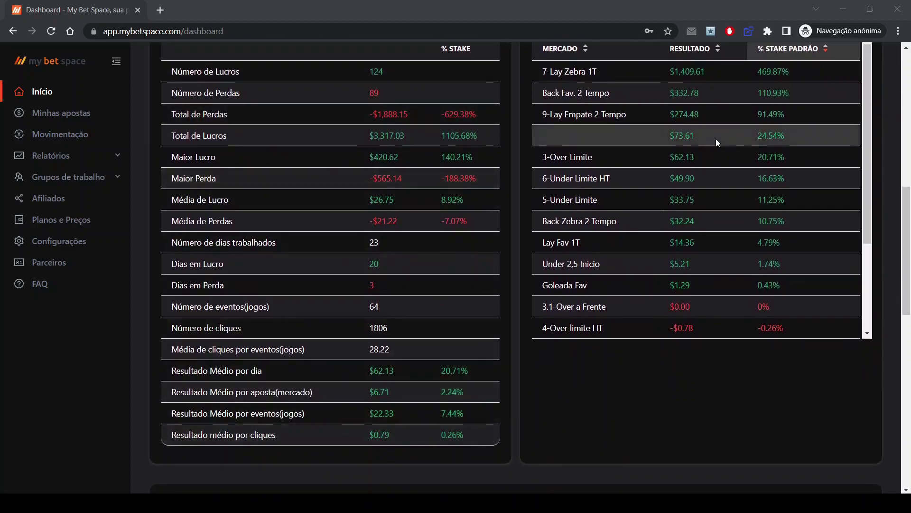
scroll(643, 266, down, 3)
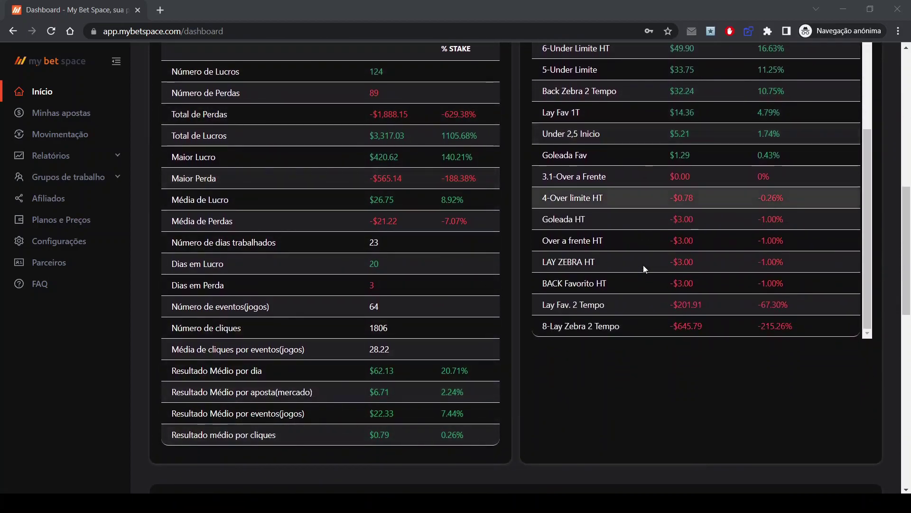
Compare the Saldo Betfair value with the Banca Total value on the dashboard
scroll(515, 392, up, 10)
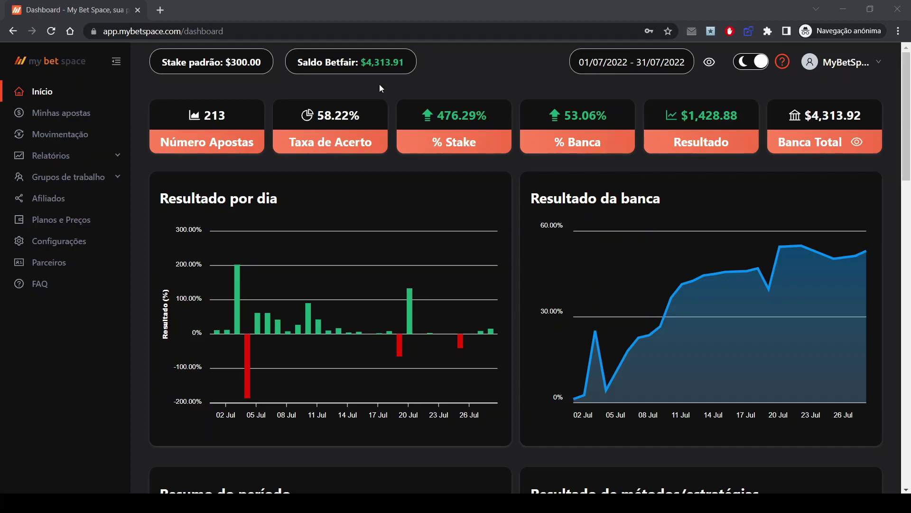
drag(299, 62, 486, 88)
drag(868, 116, 802, 115)
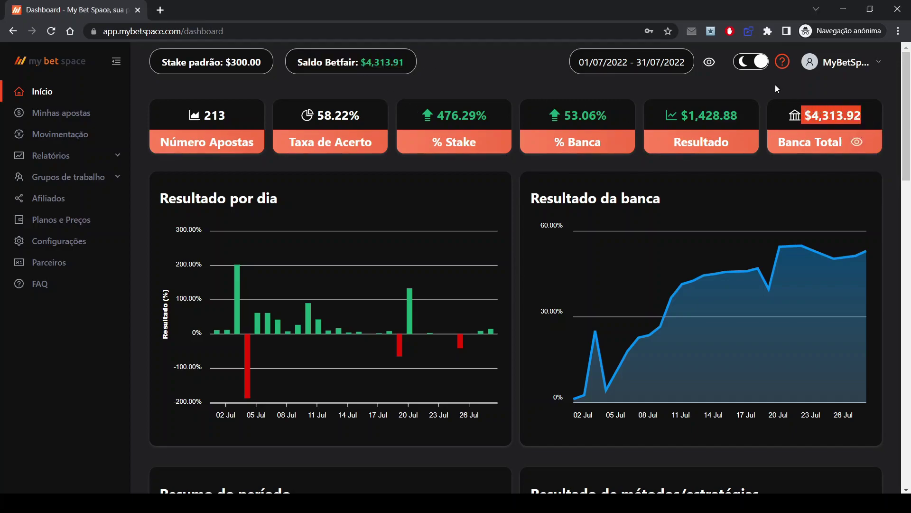